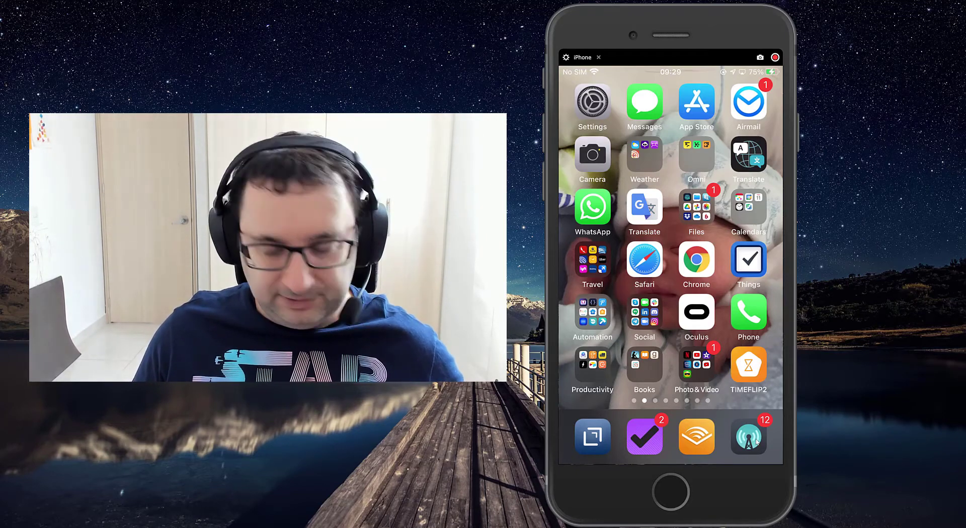
Step: Launch Overcast, scroll its podcast library to the top, and start adding a podcast
left_click(756, 441)
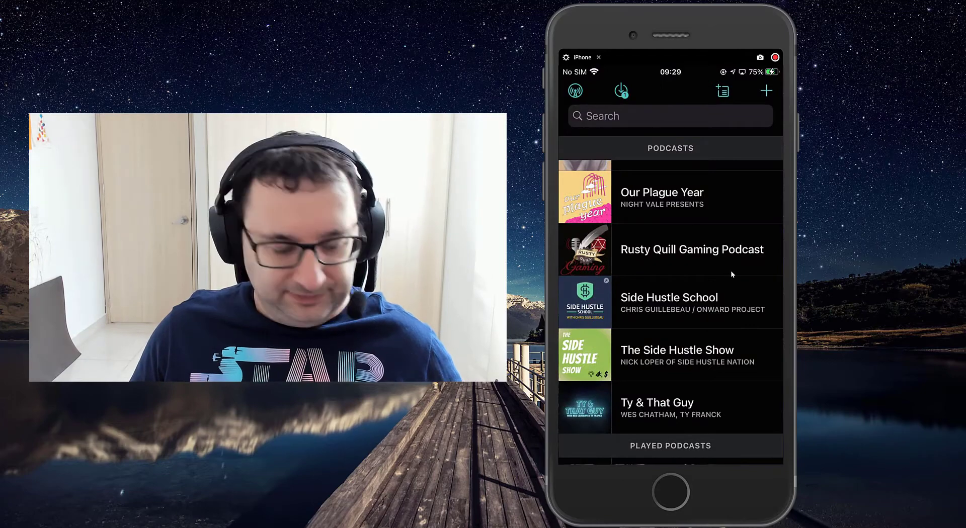
scroll(730, 270, "up", 15)
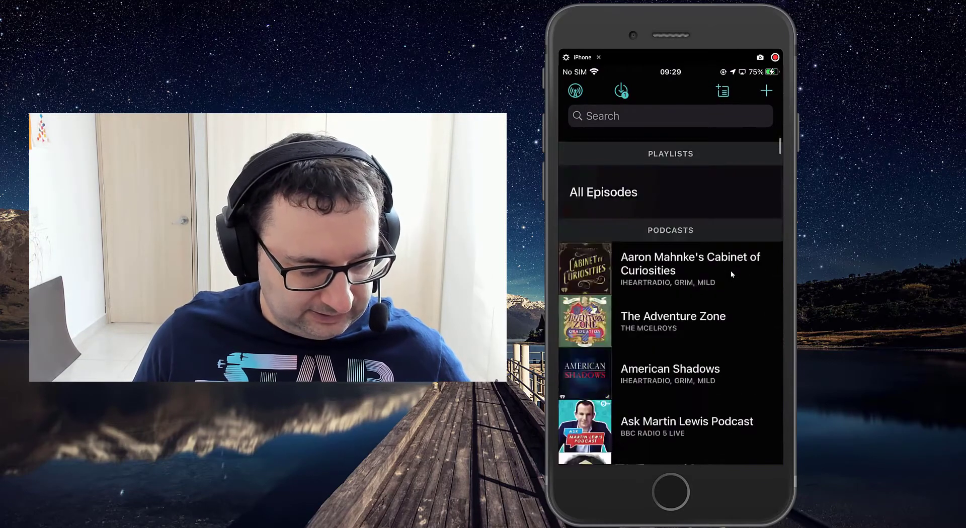
scroll(731, 270, "down", 2)
scroll(731, 270, "up", 2)
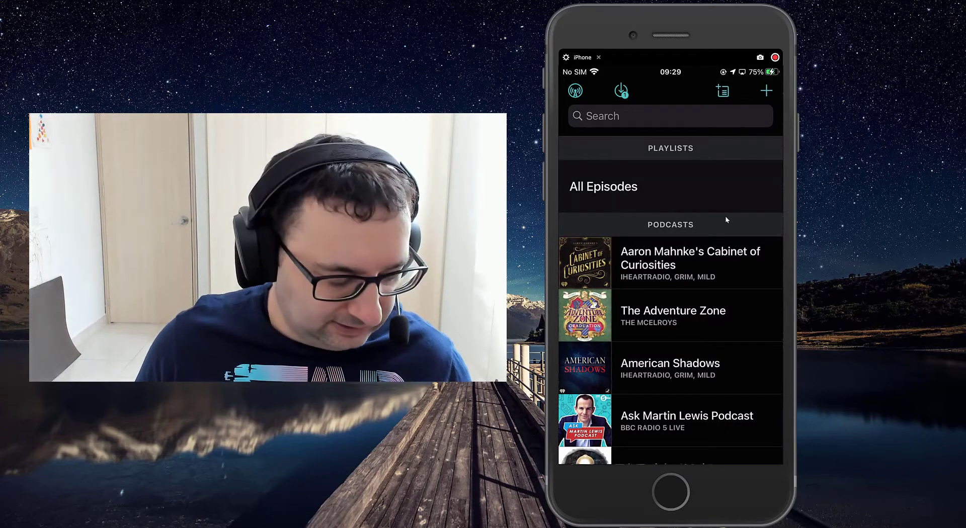
scroll(726, 216, "down", 5)
scroll(726, 215, "up", 6)
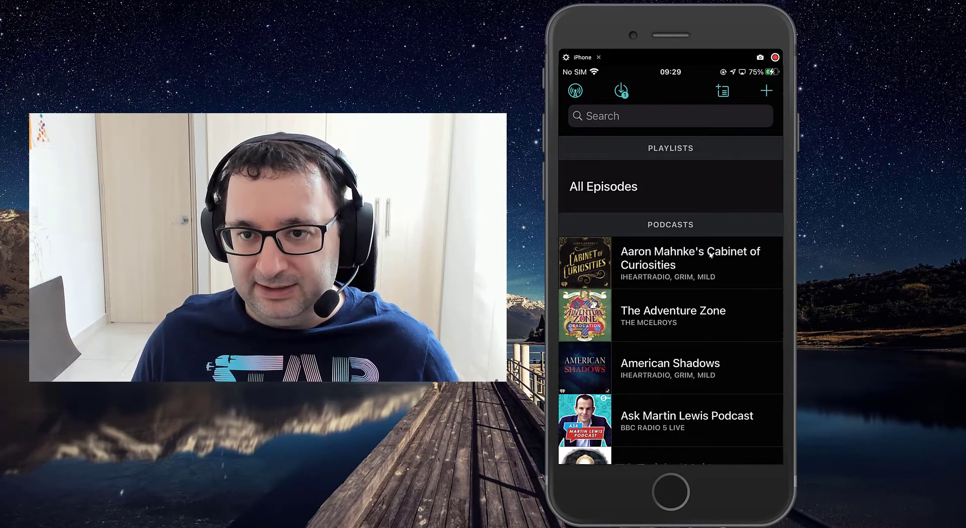
left_click(767, 91)
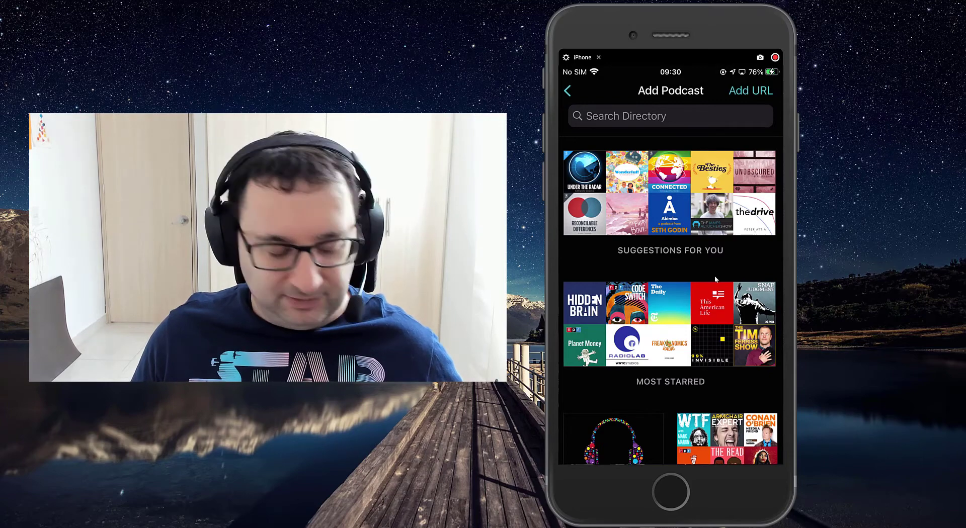
Step: Browse the Add Podcast directory through Society & Culture to the Hidden Brain page
scroll(715, 276, "down", 6)
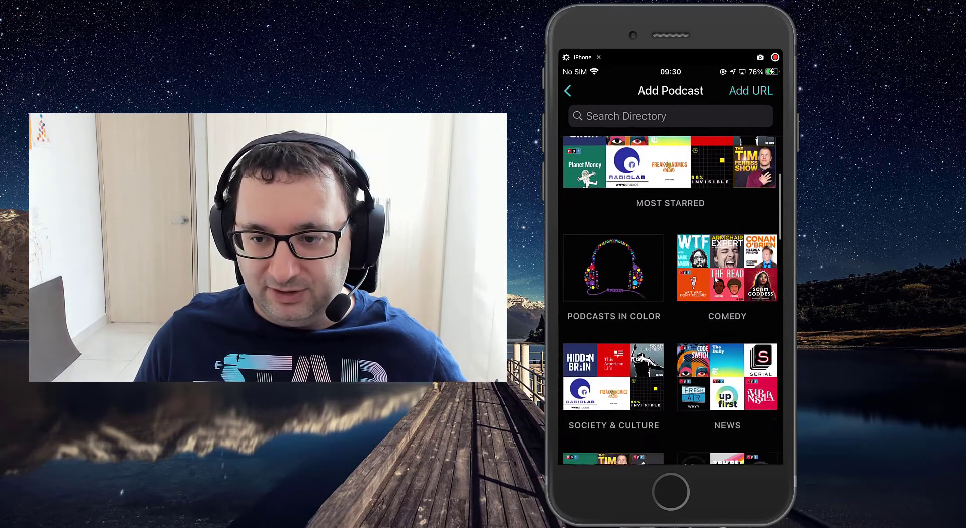
scroll(715, 277, "down", 4)
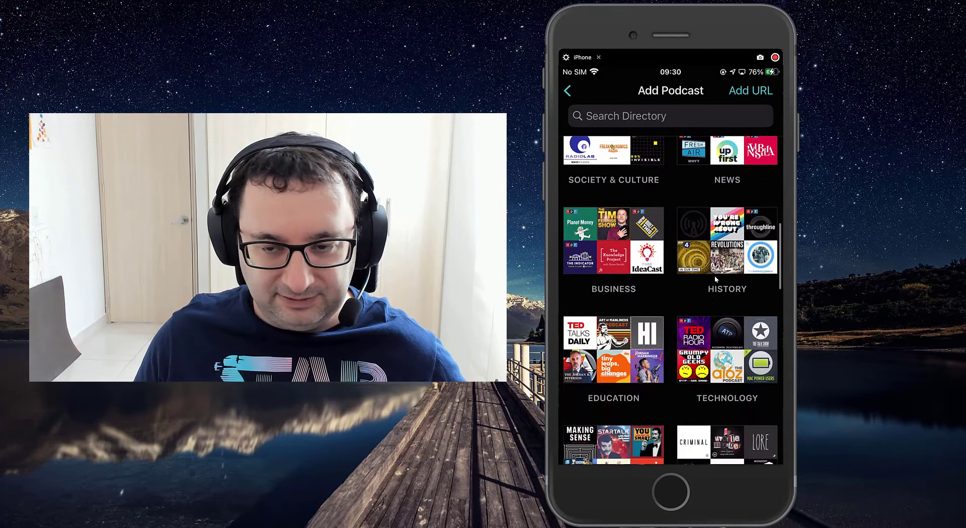
scroll(715, 276, "up", 2)
scroll(714, 281, "up", 8)
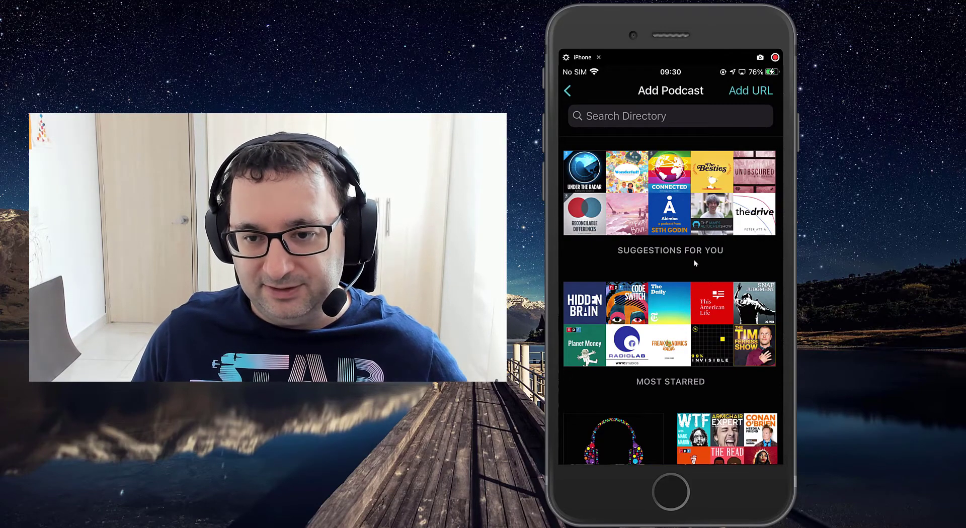
scroll(697, 276, "down", 10)
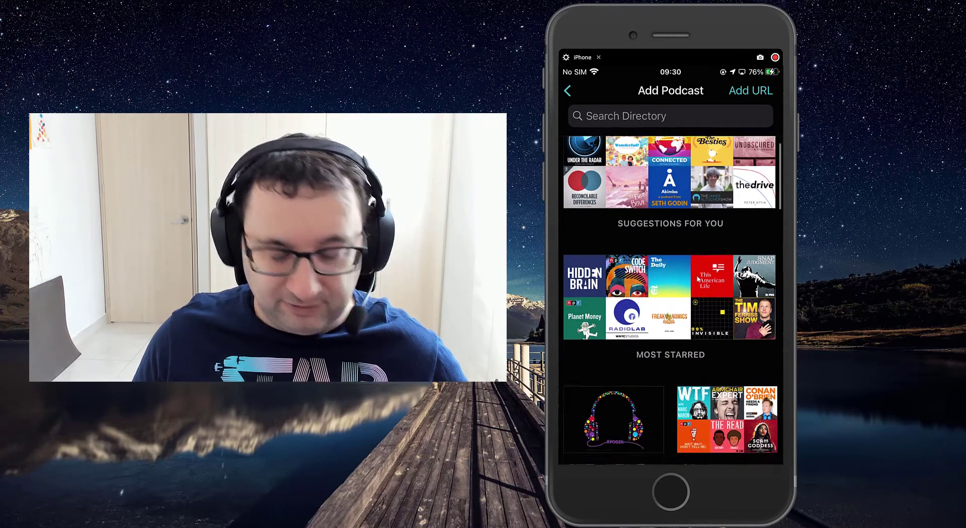
scroll(696, 278, "down", 5)
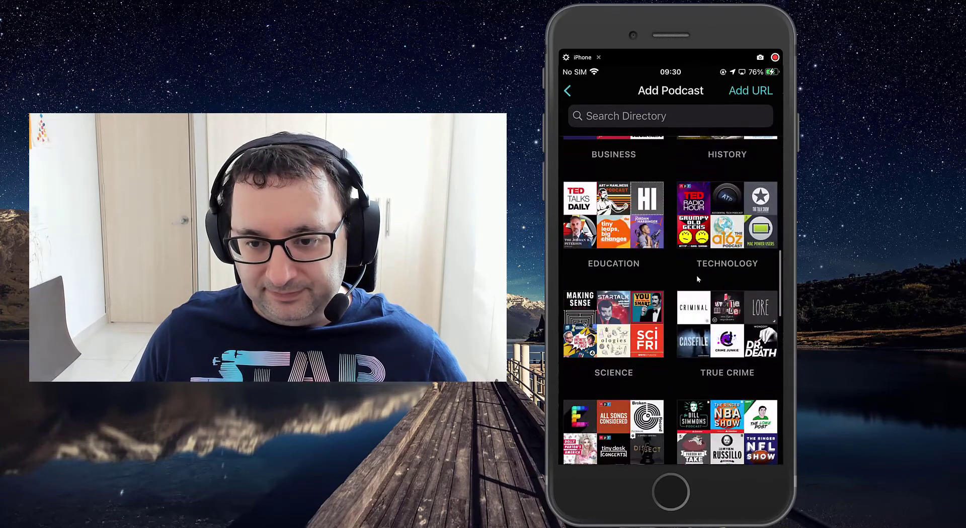
scroll(696, 278, "down", 5)
scroll(696, 276, "down", 3)
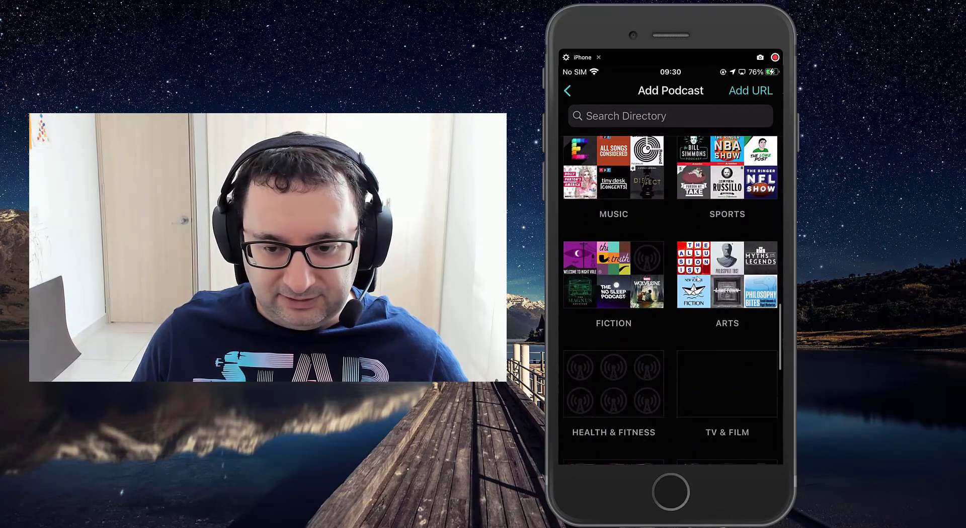
scroll(696, 276, "down", 3)
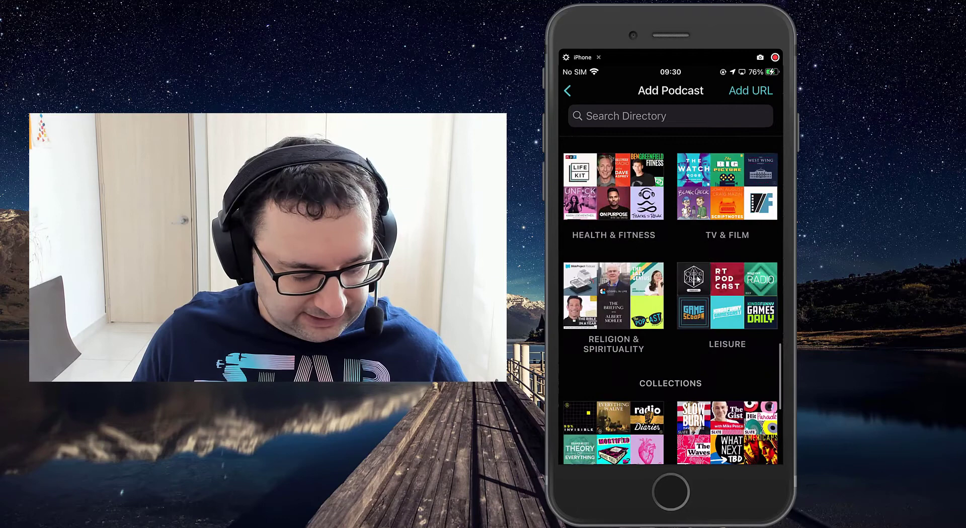
scroll(697, 276, "up", 10)
scroll(697, 276, "up", 5)
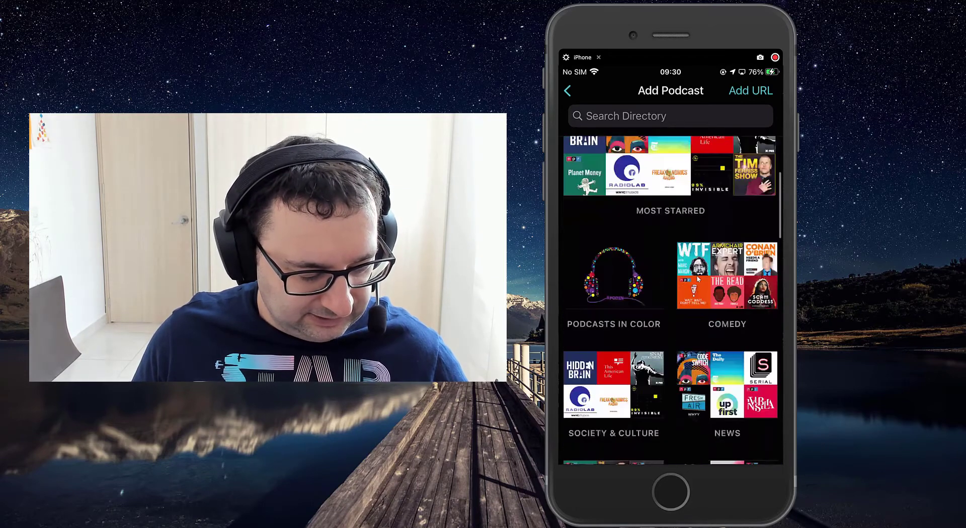
scroll(698, 279, "down", 2)
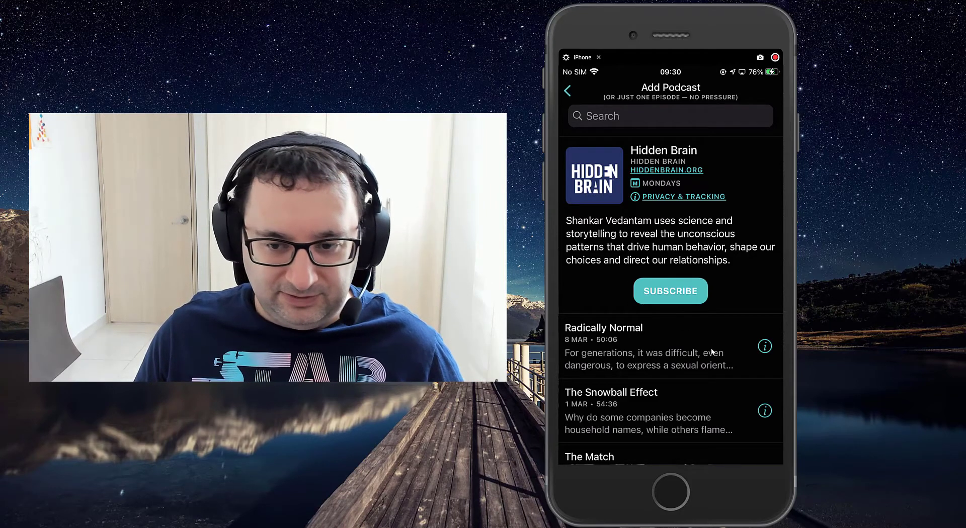
Step: Preview actions for The Match episode, then subscribe to Hidden Brain
scroll(674, 367, "down", 3)
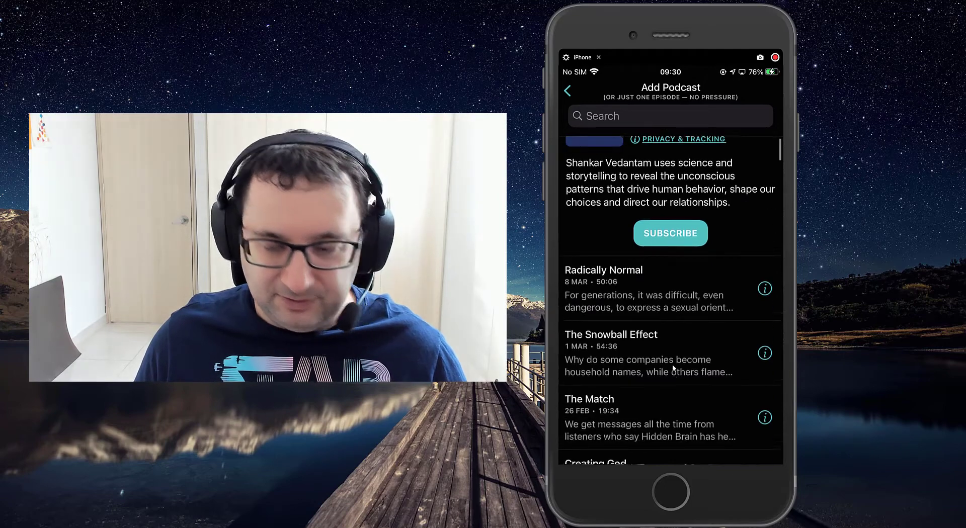
scroll(673, 367, "down", 1)
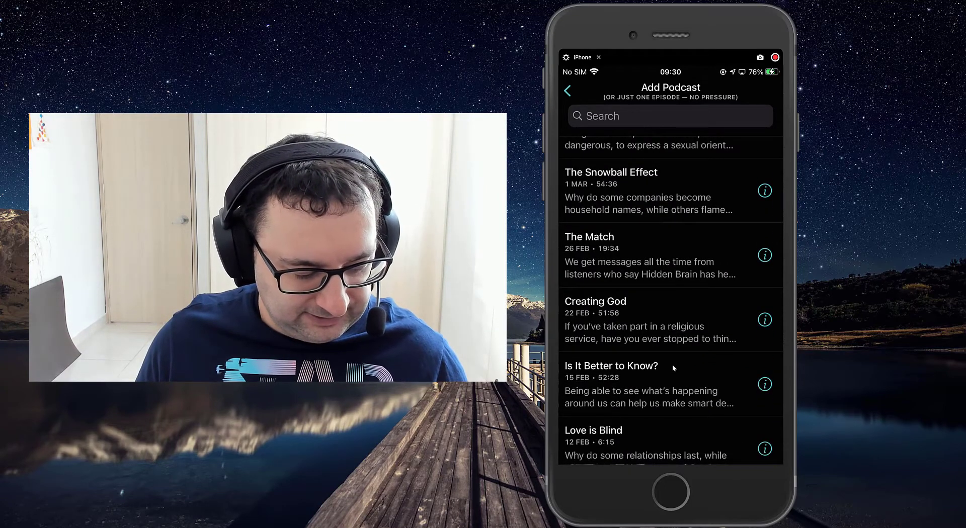
left_click(695, 261)
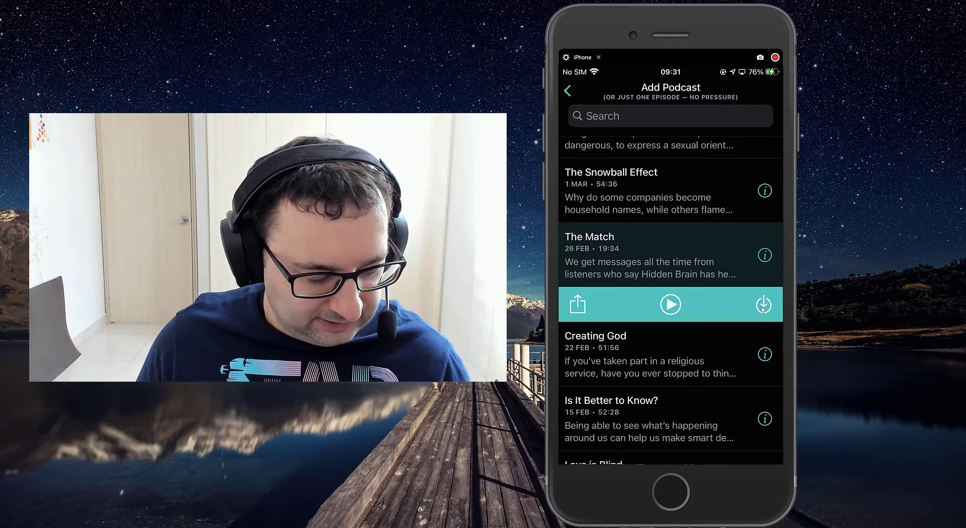
scroll(763, 309, "up", 5)
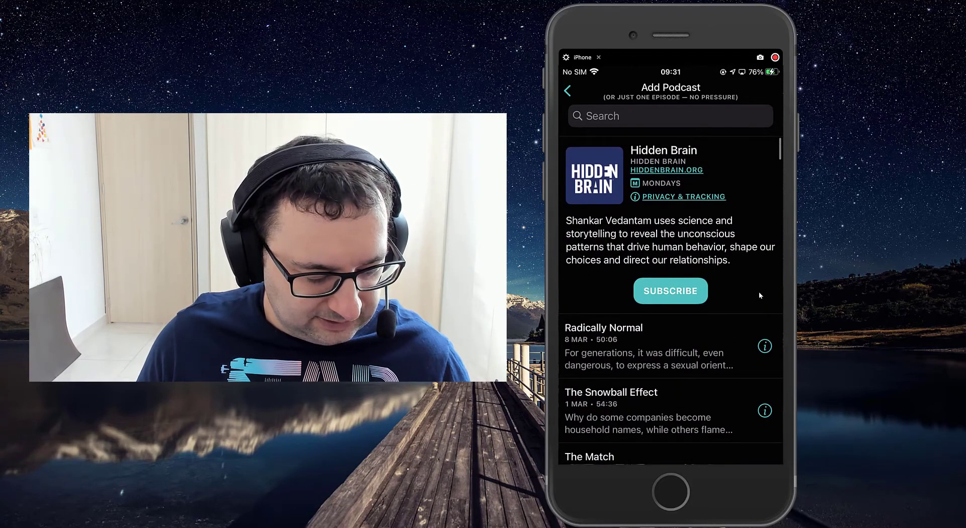
left_click(675, 297)
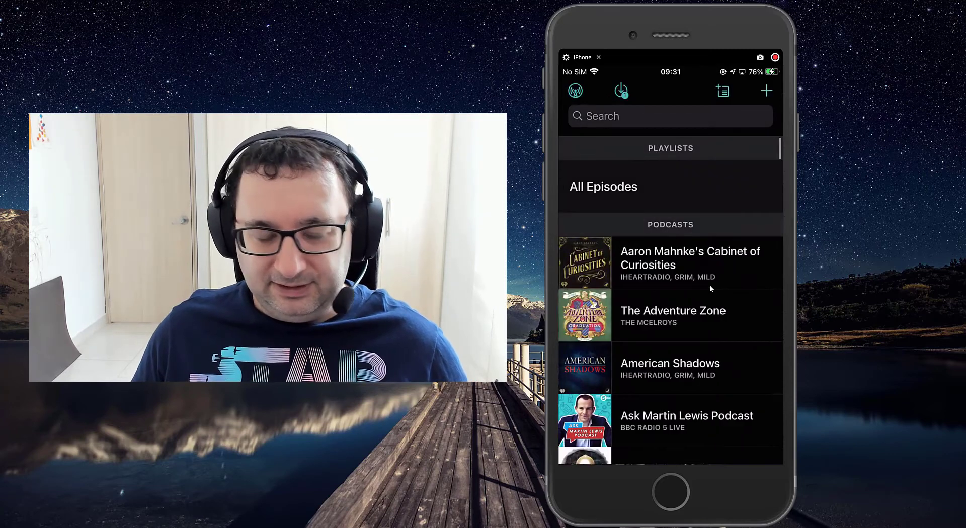
Step: List all Hidden Brain episodes and bring up the add 315 or delete 1 prompt
left_click(622, 90)
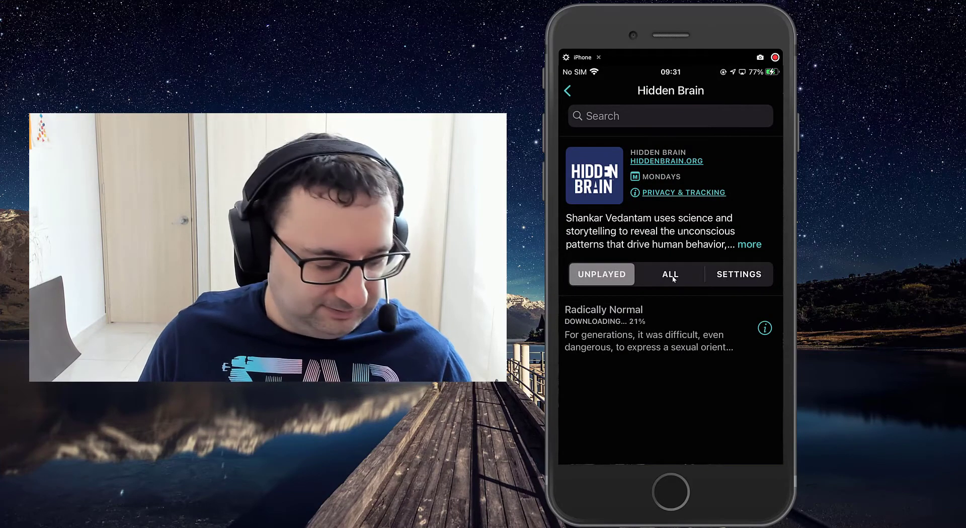
left_click(674, 280)
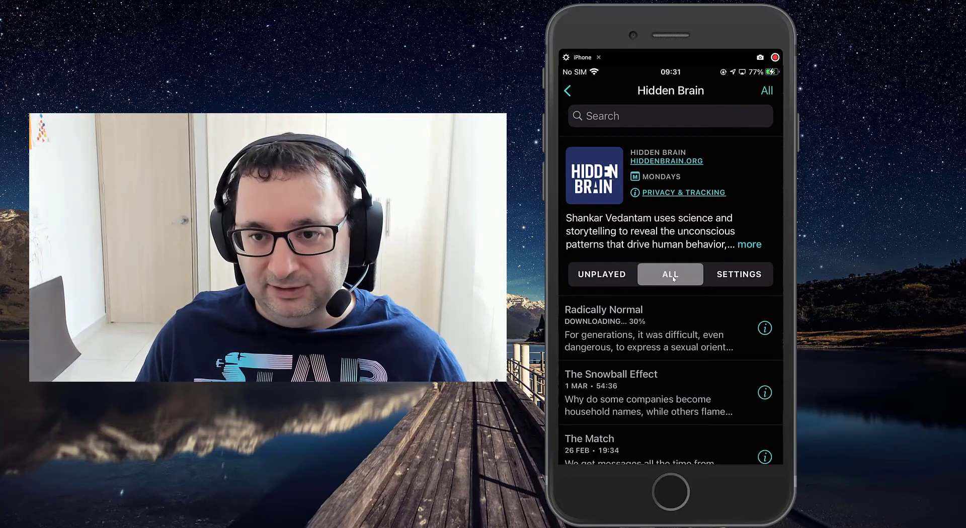
left_click(767, 92)
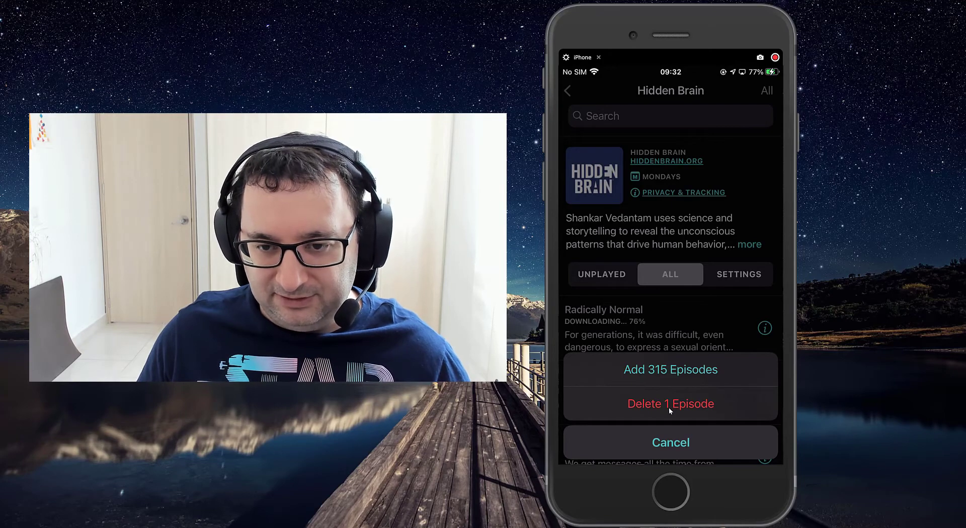
Step: Cancel the prompt, add The Snowball Effect to Hidden Brain's unplayed list, and return to the library
left_click(675, 445)
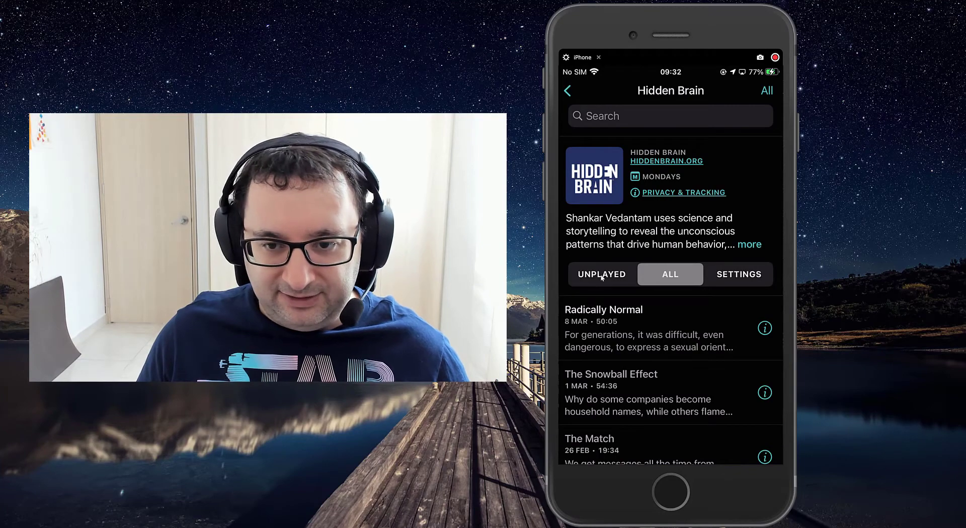
left_click(602, 275)
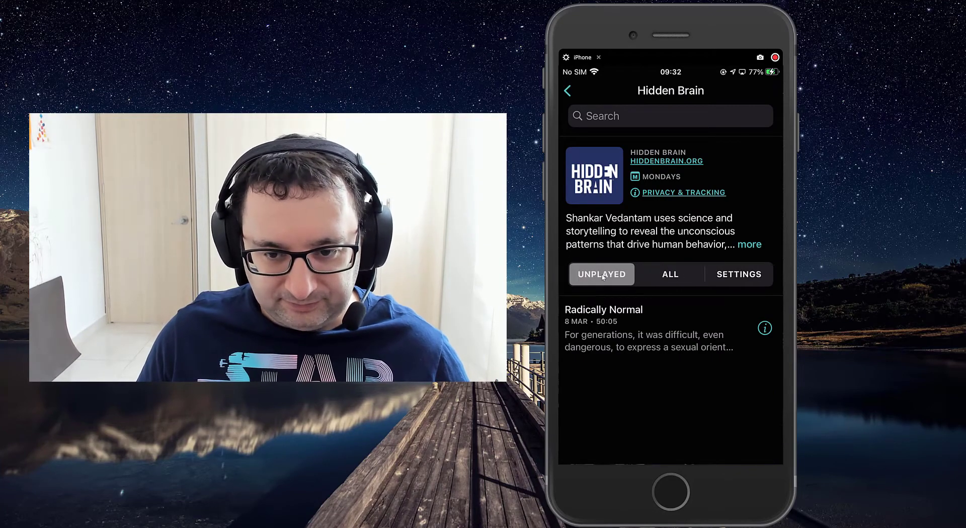
left_click(677, 366)
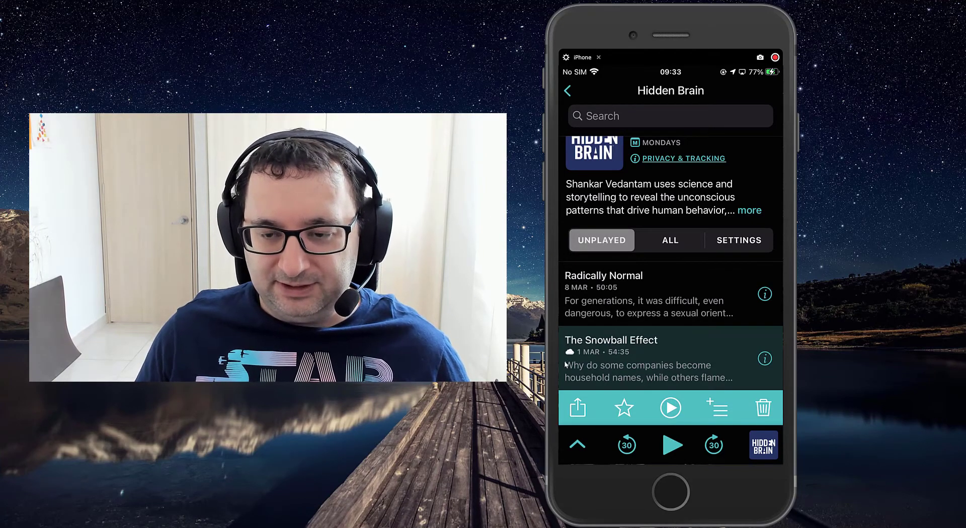
left_click_drag(566, 366, 695, 151)
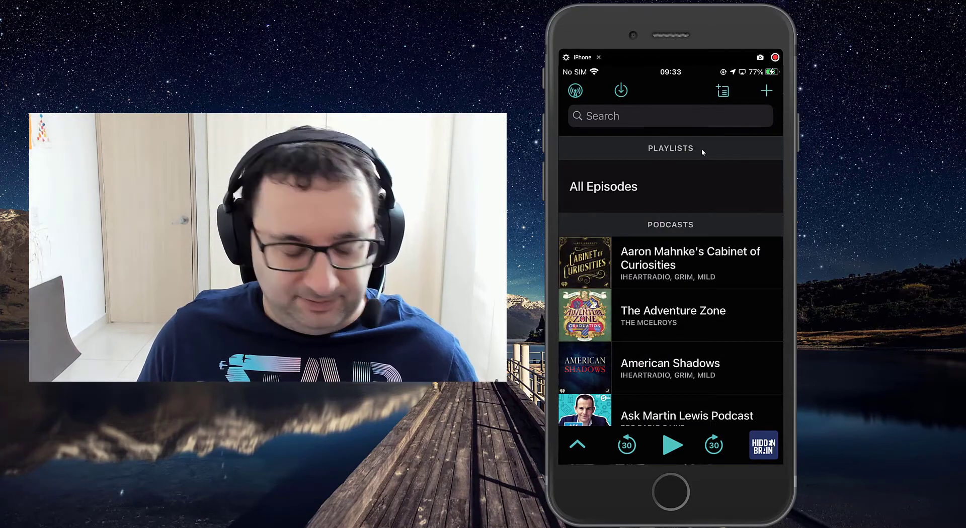
Step: Start adding a podcast to Overcast by its feed URL
left_click(767, 92)
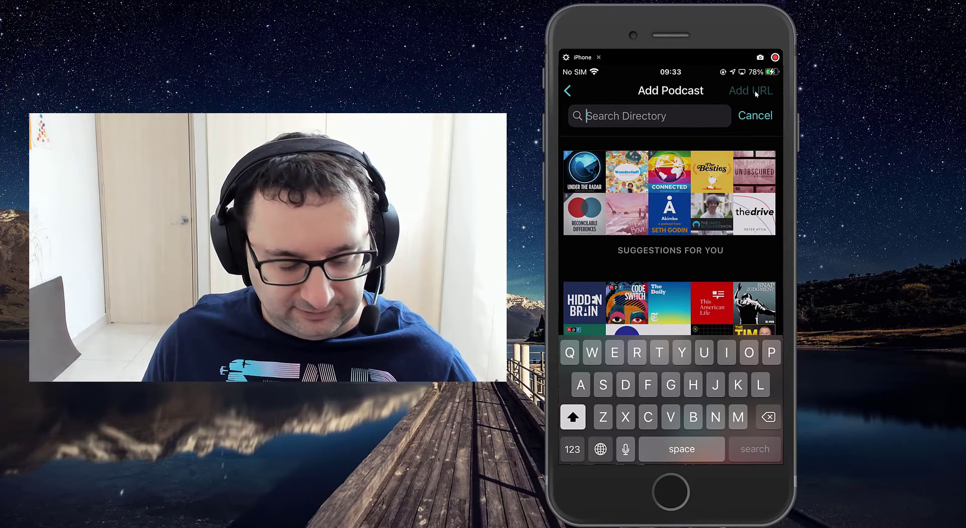
left_click(755, 90)
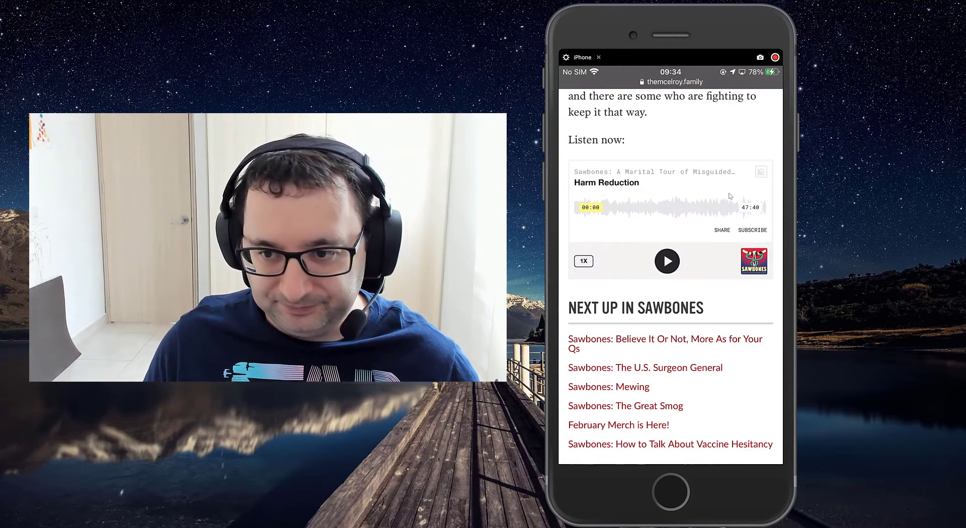
Step: Reveal the Harm Reduction player's subscribe links: Apple Podcasts, Google Podcasts and RSS
left_click(755, 231)
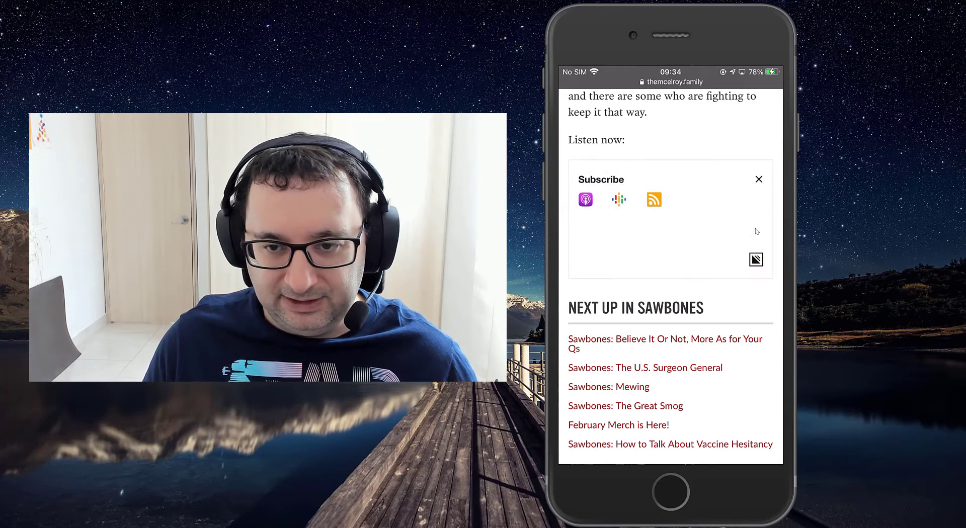